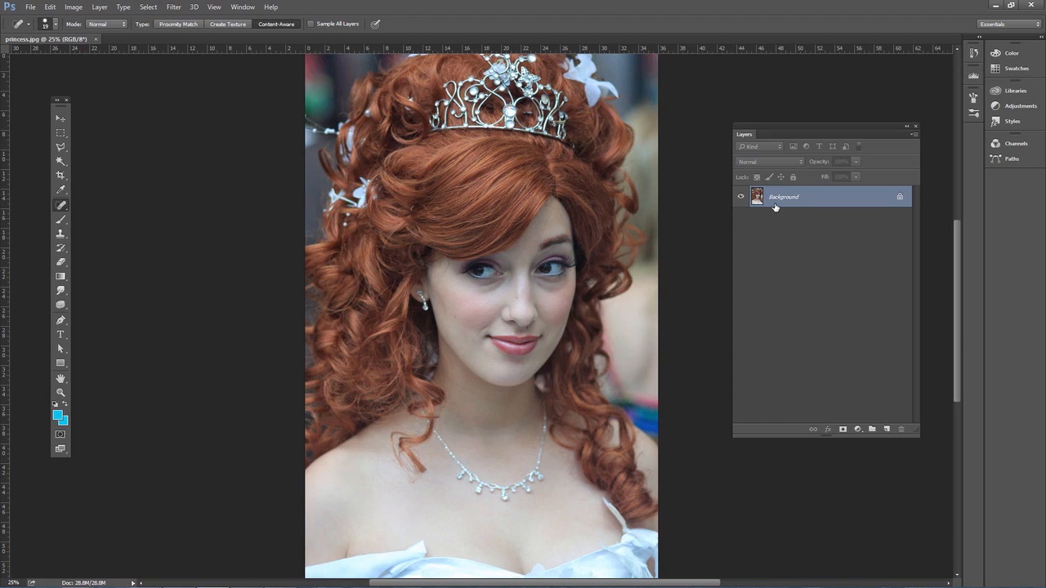
Duplicate the Background layer as a separate retouching layer
key("ctrl+j")
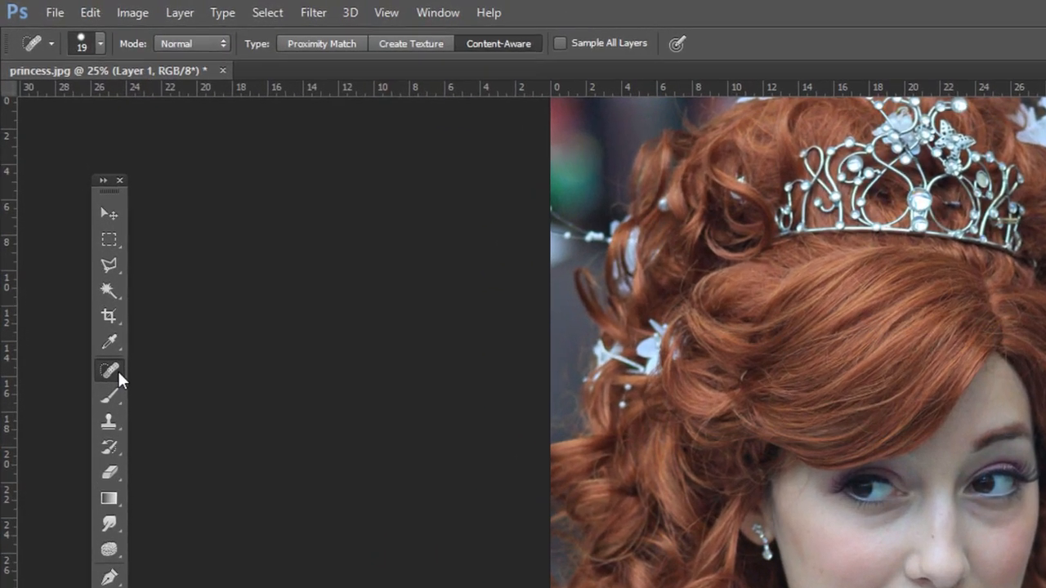
right_click(61, 205)
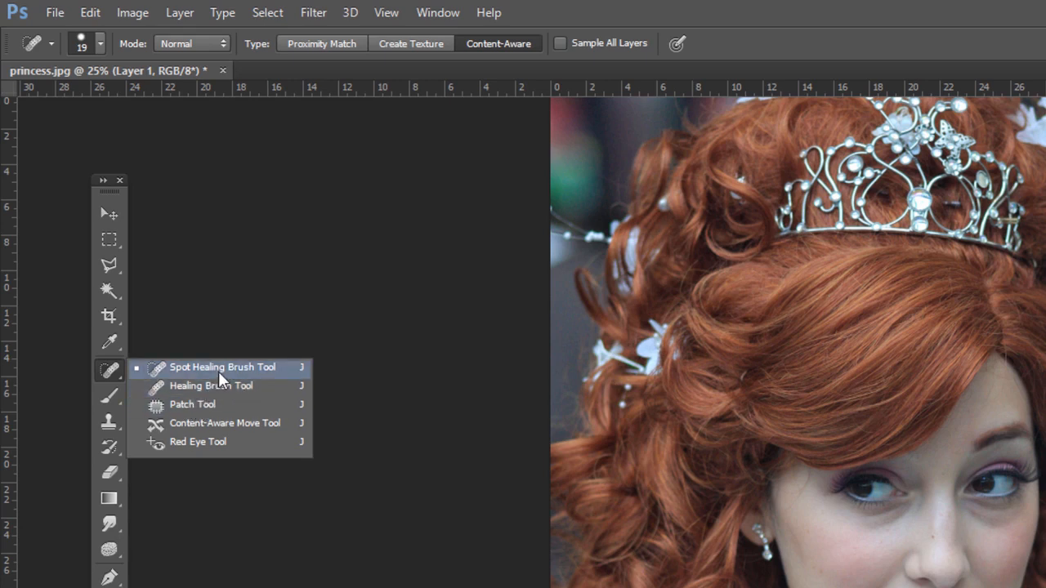
left_click(108, 377)
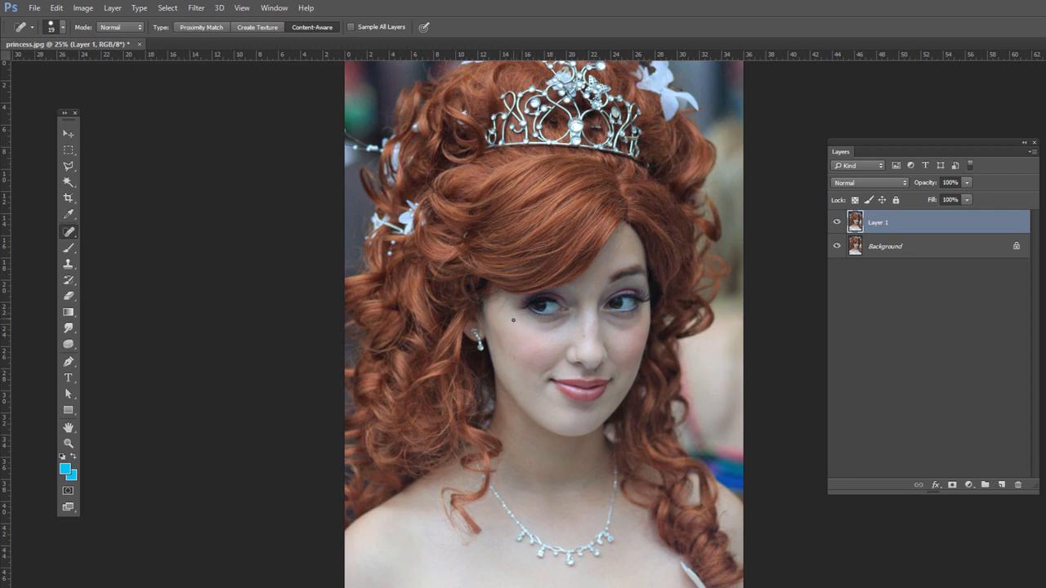
Use the Patch Tool to replace the dark spot on the nose with clean skin from just above it
right_click(72, 238)
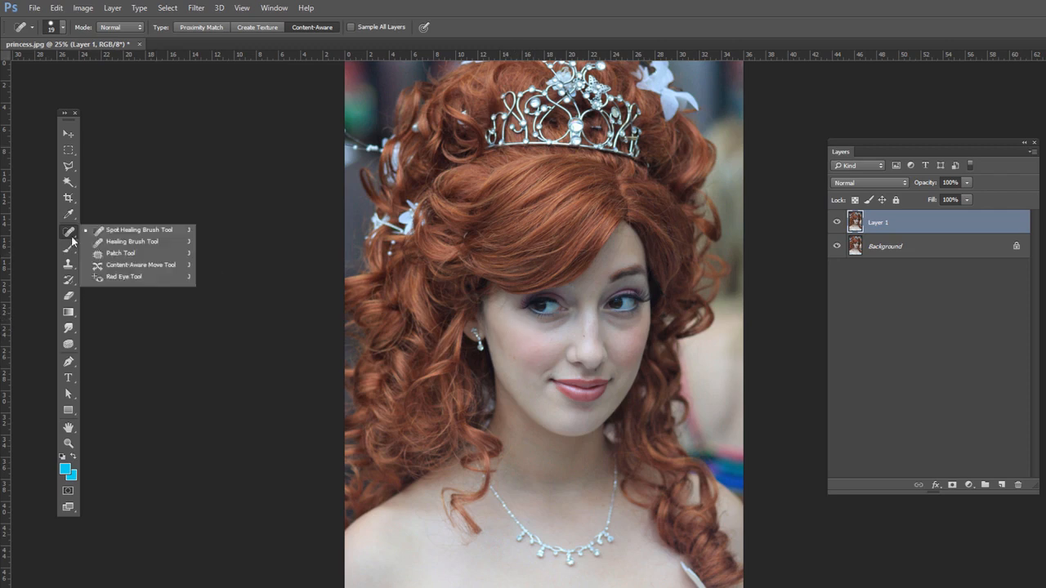
left_click(116, 254)
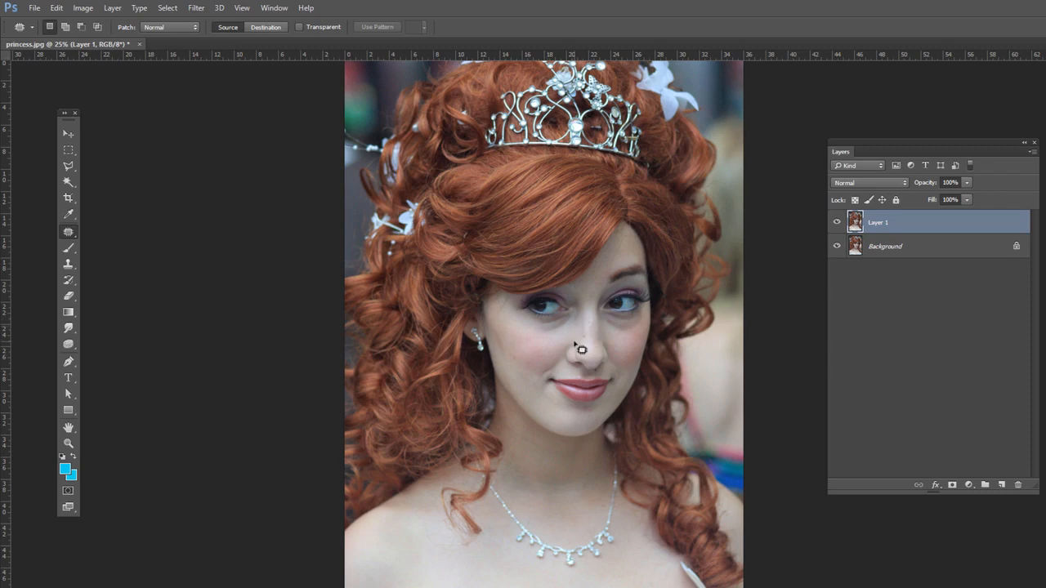
key("ctrl+plus")
key("ctrl+plus")
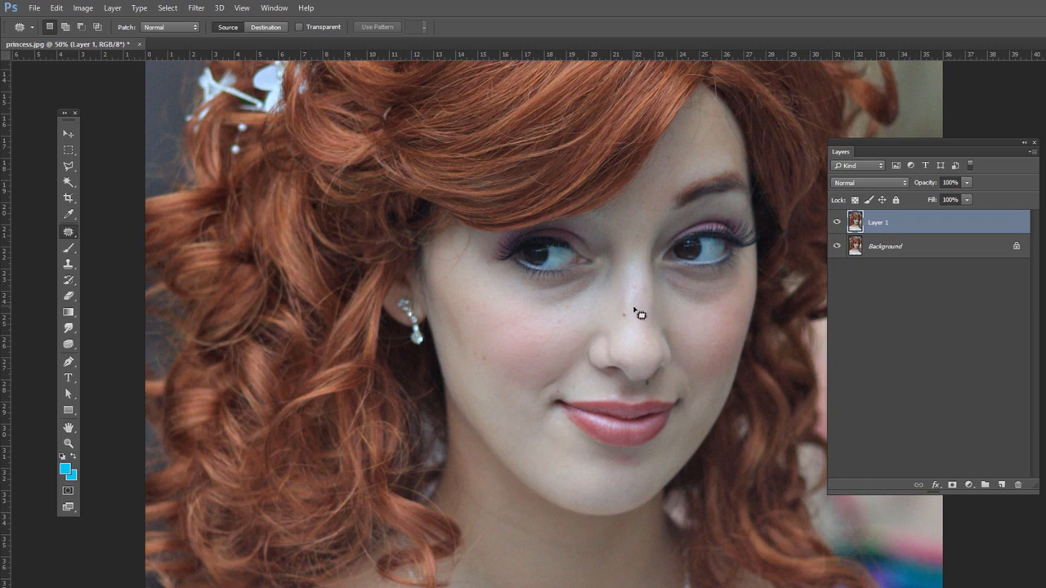
mouse_move(628, 311)
left_mouse_down()
mouse_move(621, 304)
mouse_move(619, 328)
mouse_move(642, 316)
mouse_move(629, 314)
mouse_move(626, 287)
left_mouse_up()
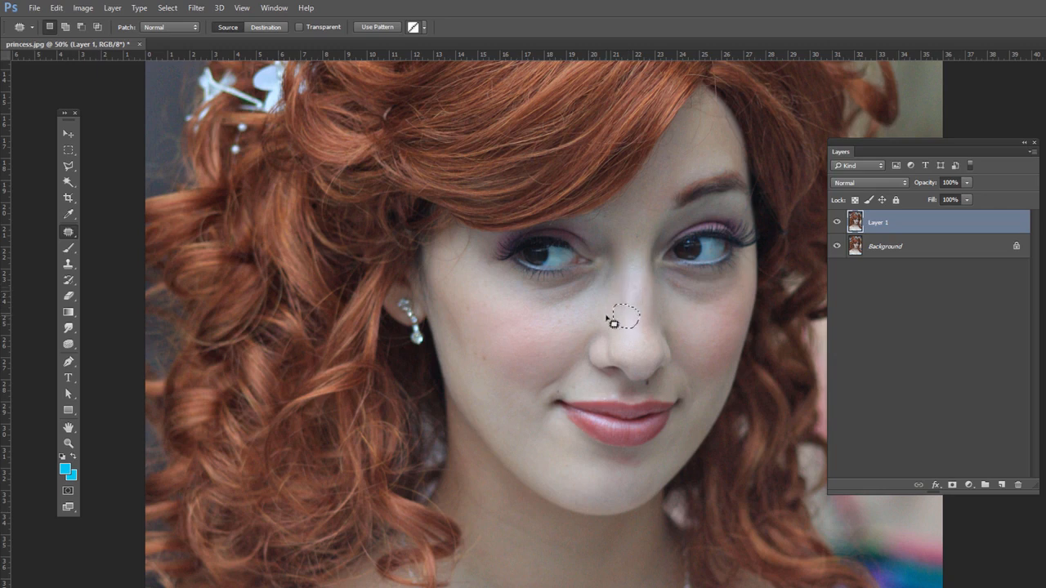
Deselect the patched area, undo the patch on the nose and return to the Patch Tool
left_click(68, 150)
left_click(626, 317)
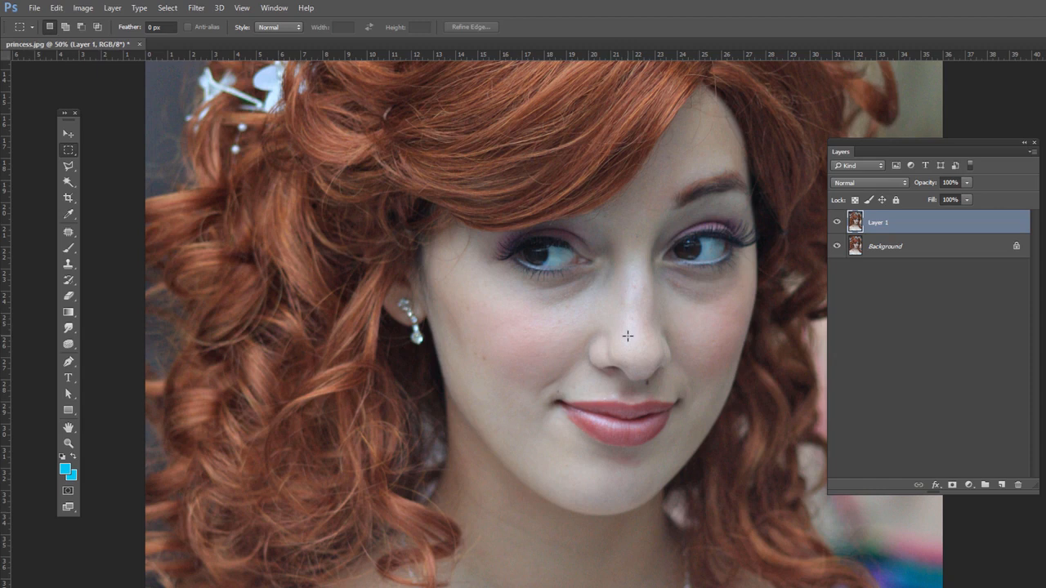
key("ctrl+shift+d")
left_click(578, 307)
left_click(70, 248)
left_click(70, 234)
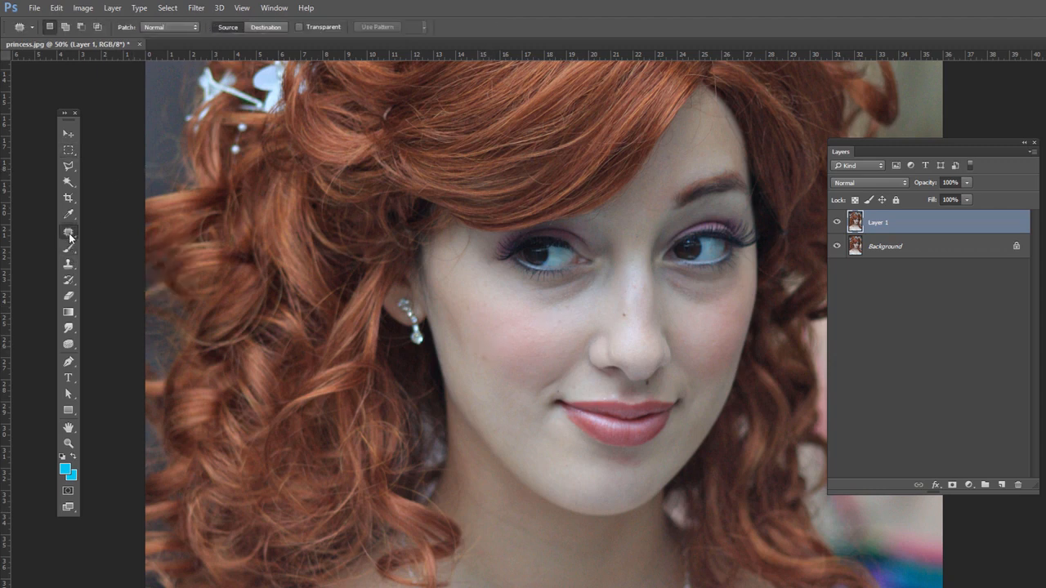
Remove the dark spots on the cheek and nose with the Spot Healing Brush in Content-Aware mode
right_click(70, 235)
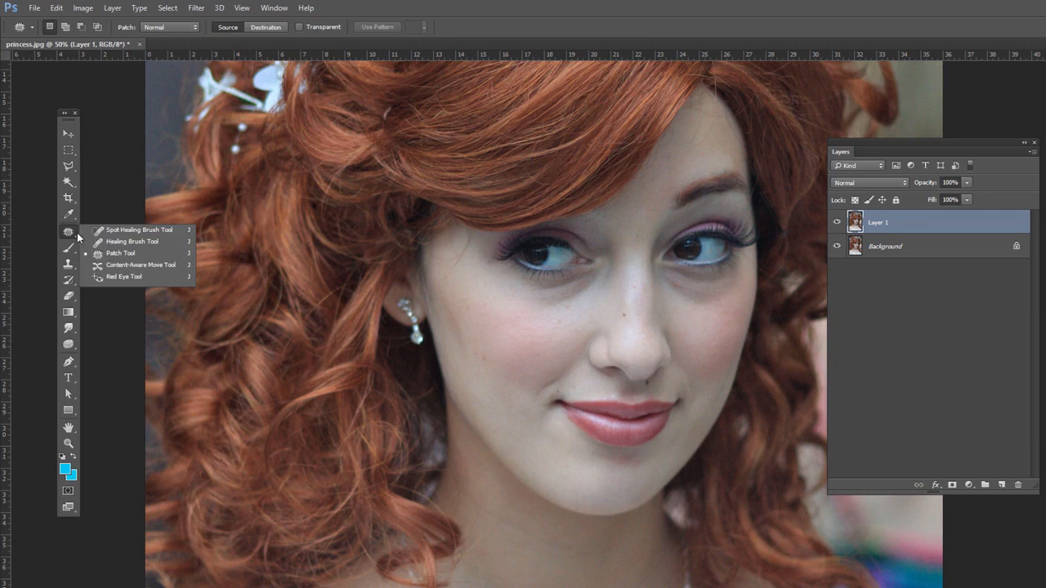
left_click(133, 230)
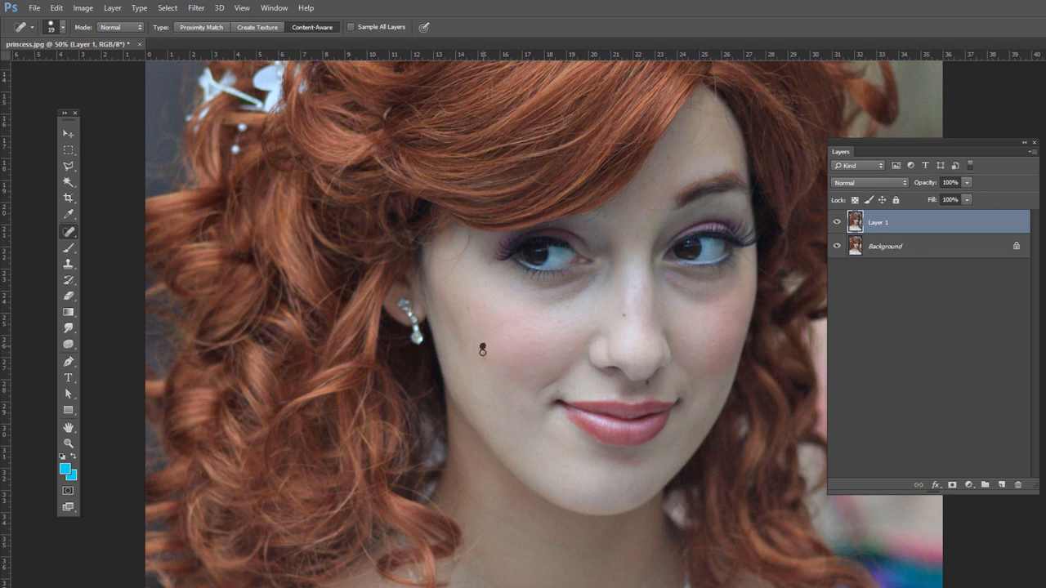
left_click_drag(485, 357, 487, 360)
left_click_drag(621, 307, 625, 320)
left_click(968, 199)
left_click(995, 180)
Try the Healing Brush on the cheek, defining a clean skin source point for the repair
right_click(71, 237)
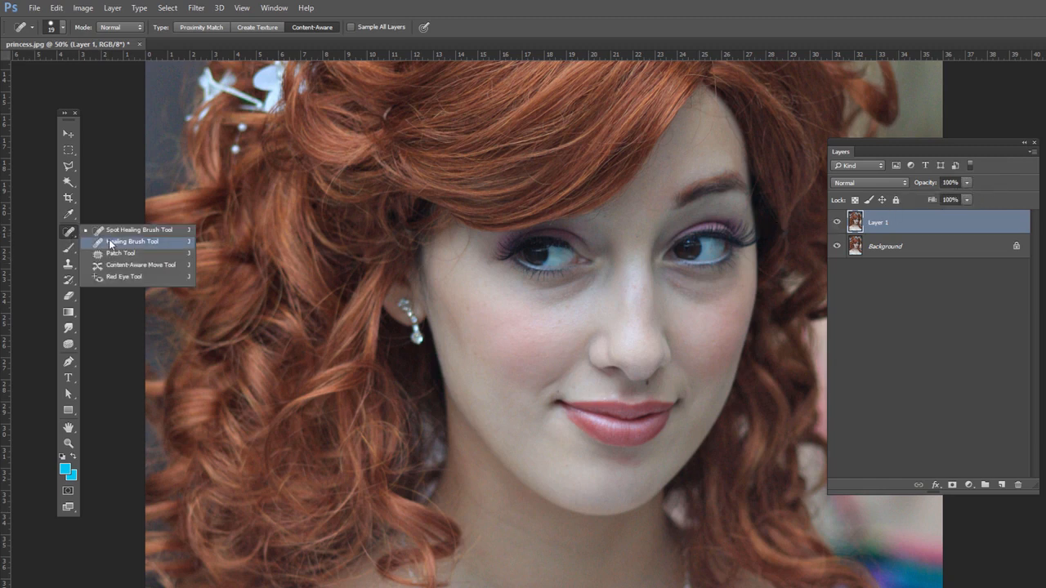
left_click(110, 242)
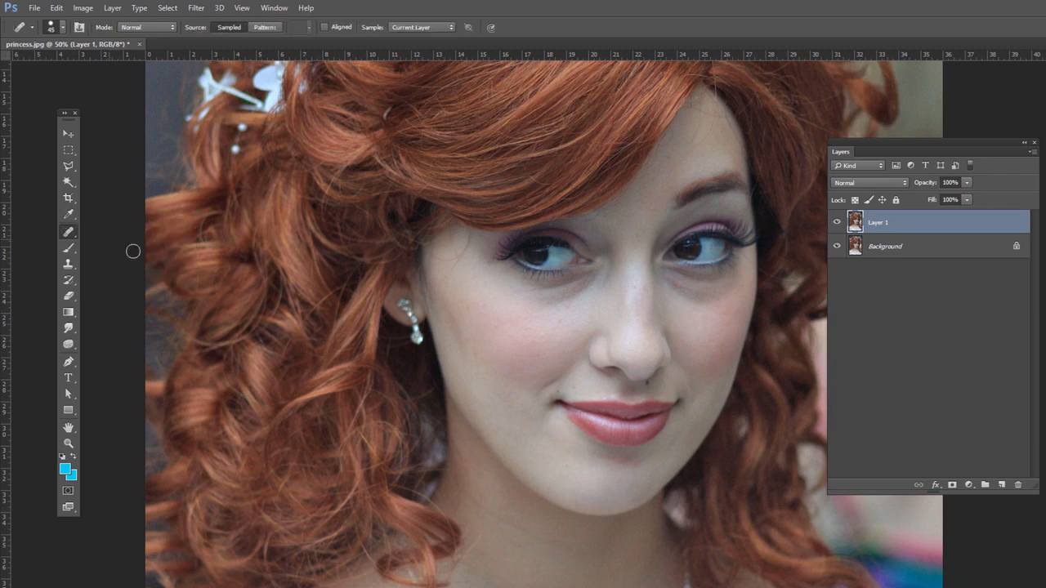
left_click(523, 338)
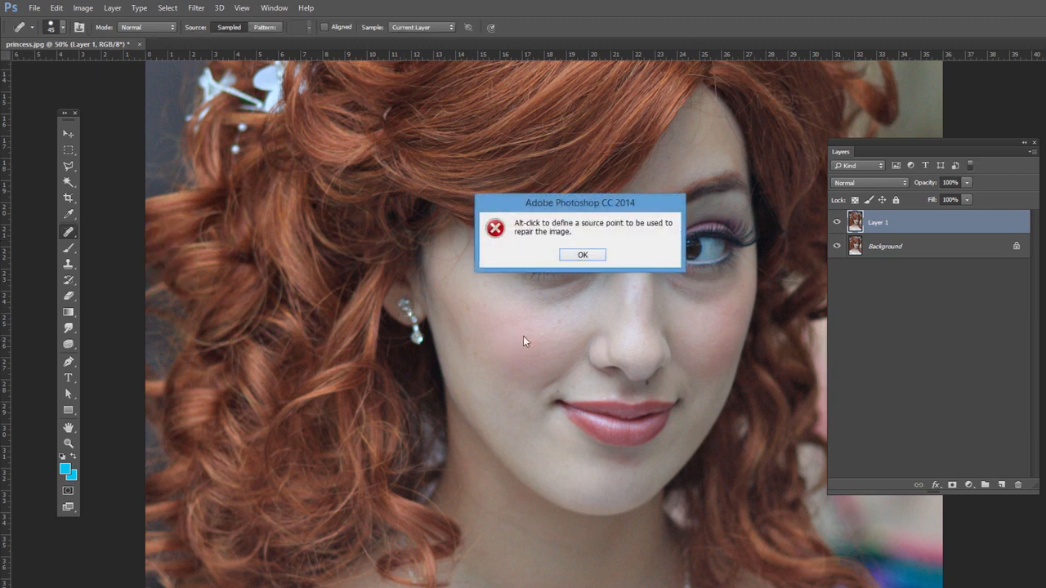
left_click(580, 256)
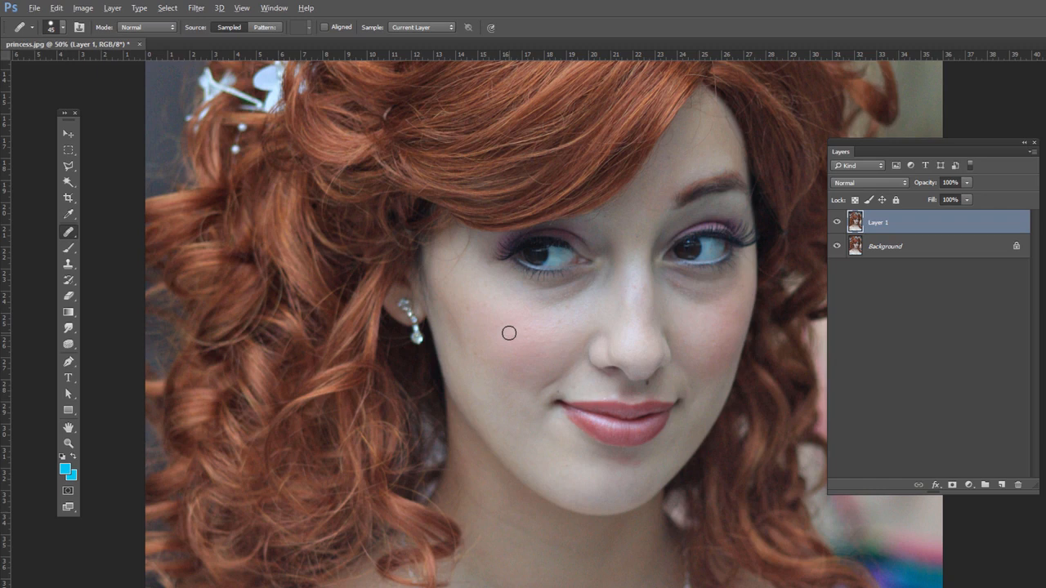
key("alt")
key("alt")
left_click(586, 388, "alt")
Compare Layer 1 with the original by toggling its visibility, and retouch the lower cheek with the Healing Brush
left_click(835, 224)
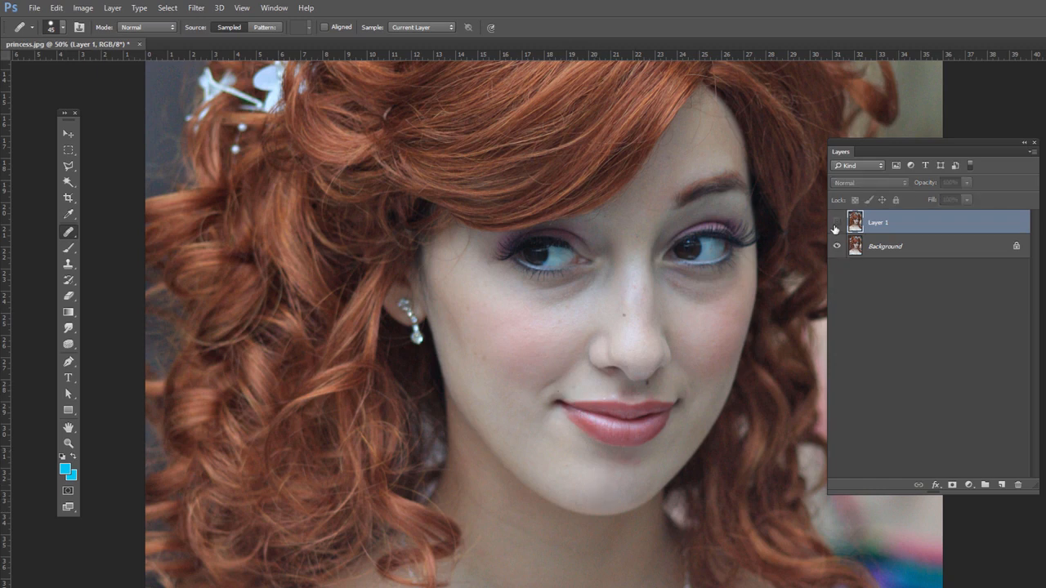
left_click(835, 226)
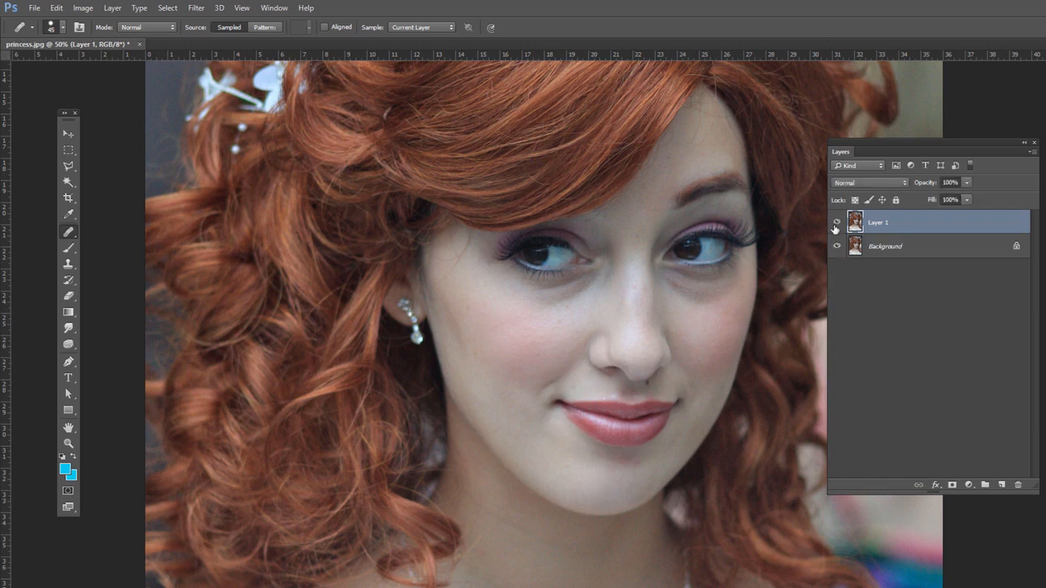
left_click(507, 370)
key("ctrl+minus")
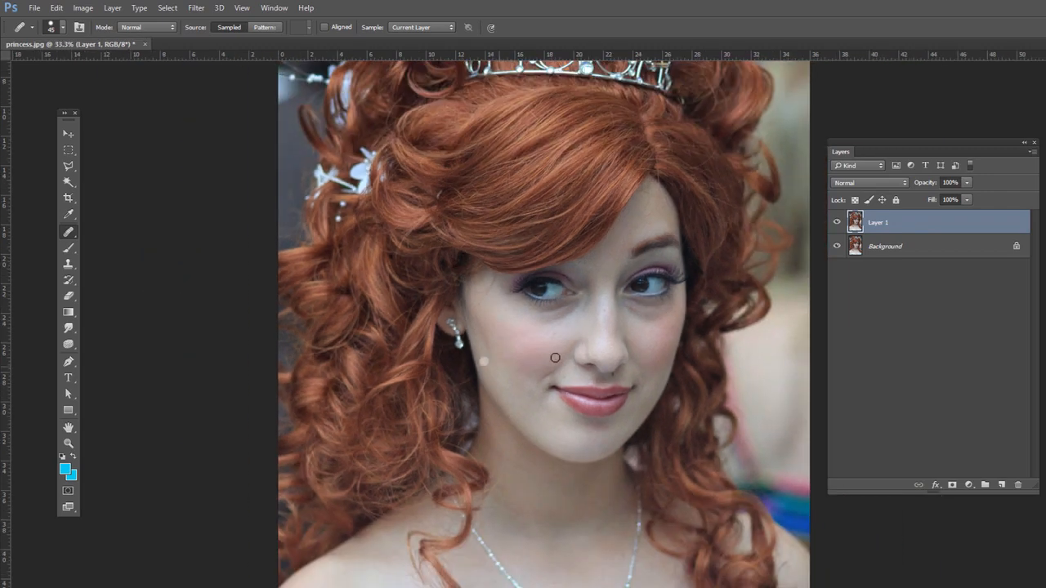
Delete the retouched duplicate layer and add a new empty layer above the Background
right_click(71, 235)
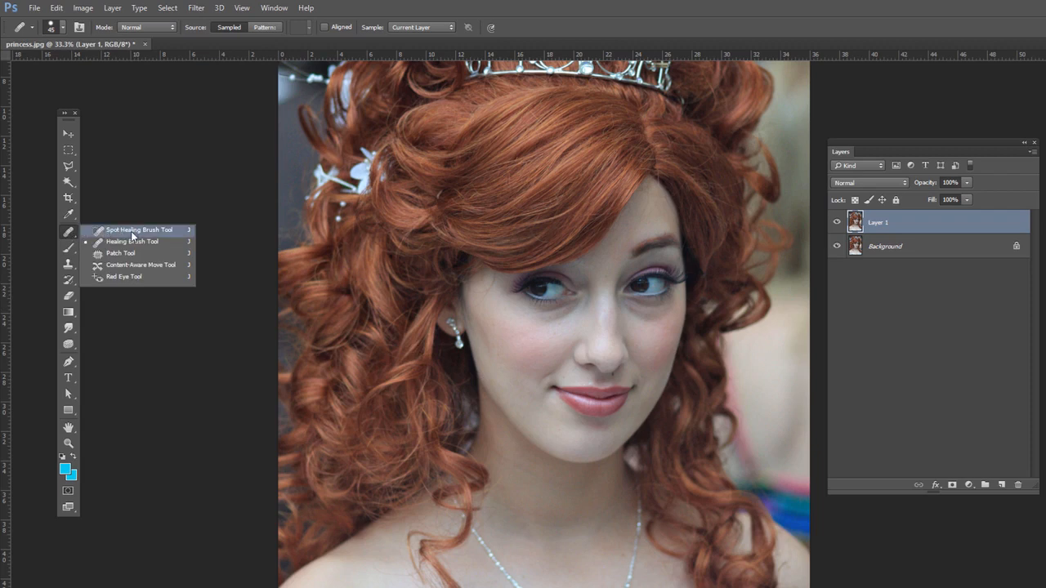
left_click(118, 241)
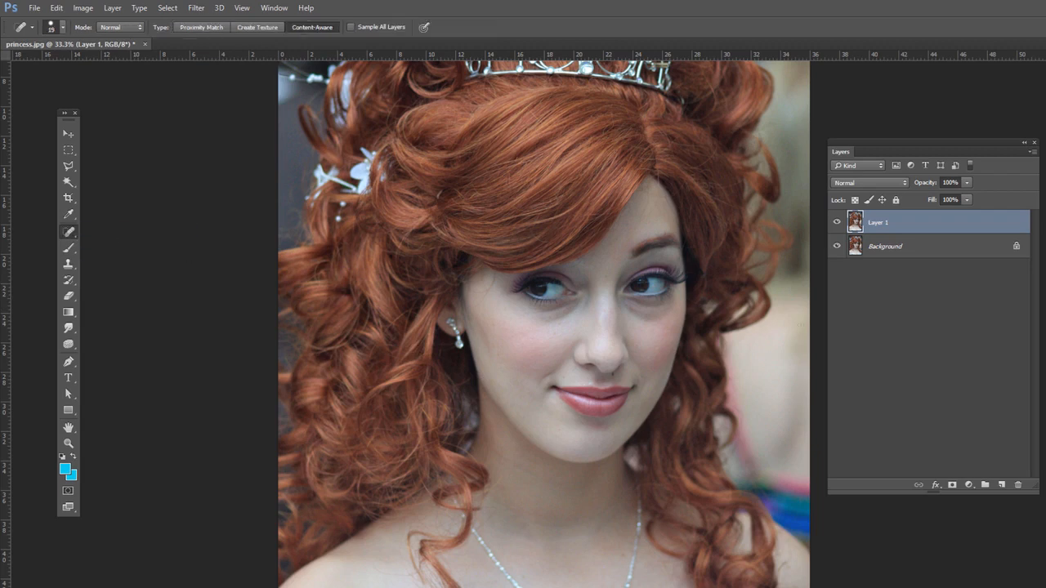
left_click_drag(855, 228, 1017, 485)
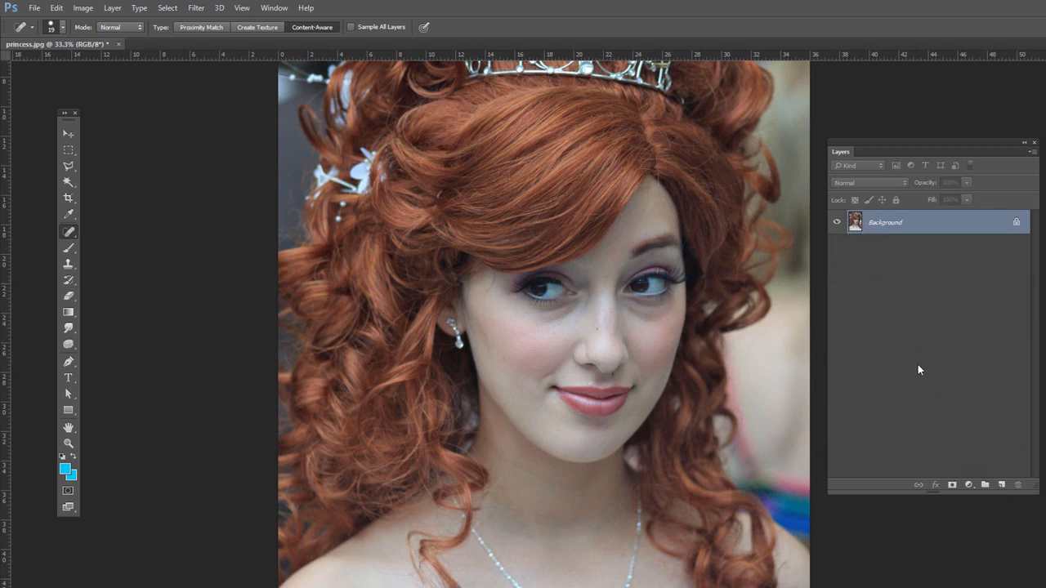
left_click(1001, 484)
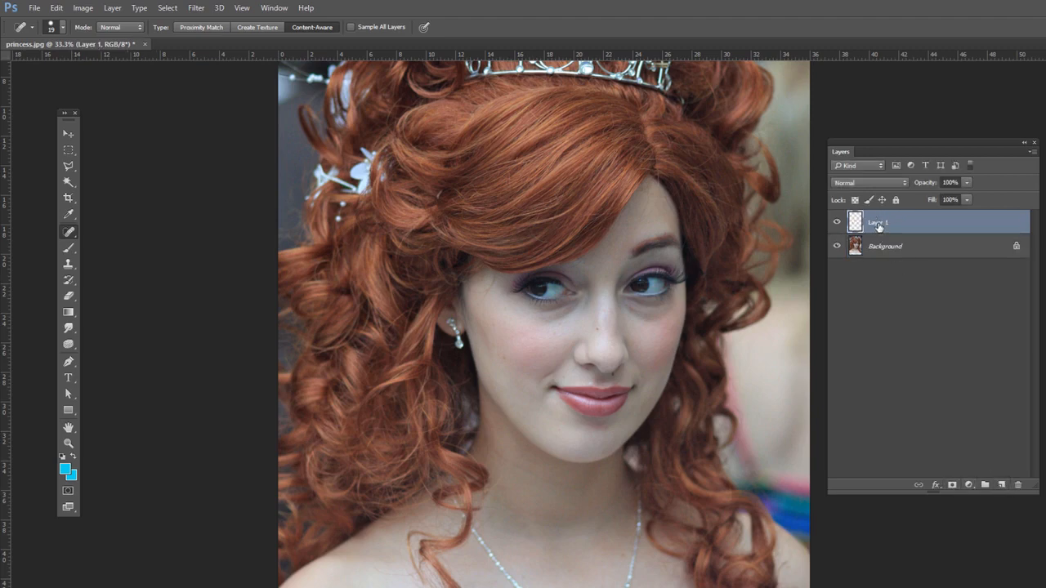
Activate the Healing Brush Tool with the new empty layer selected
key("ctrl+plus")
key("ctrl+plus")
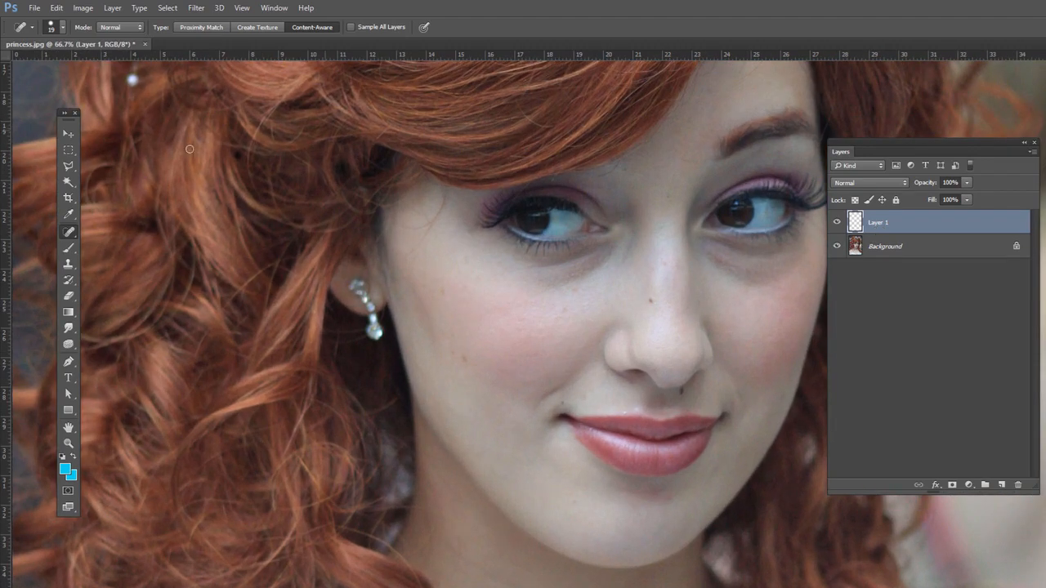
right_click(73, 233)
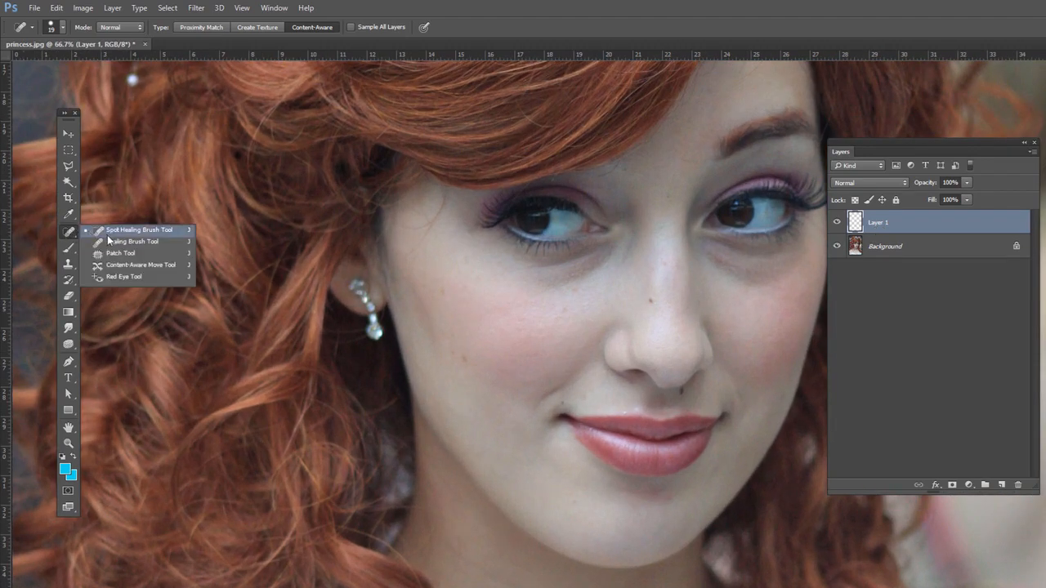
left_click(108, 238)
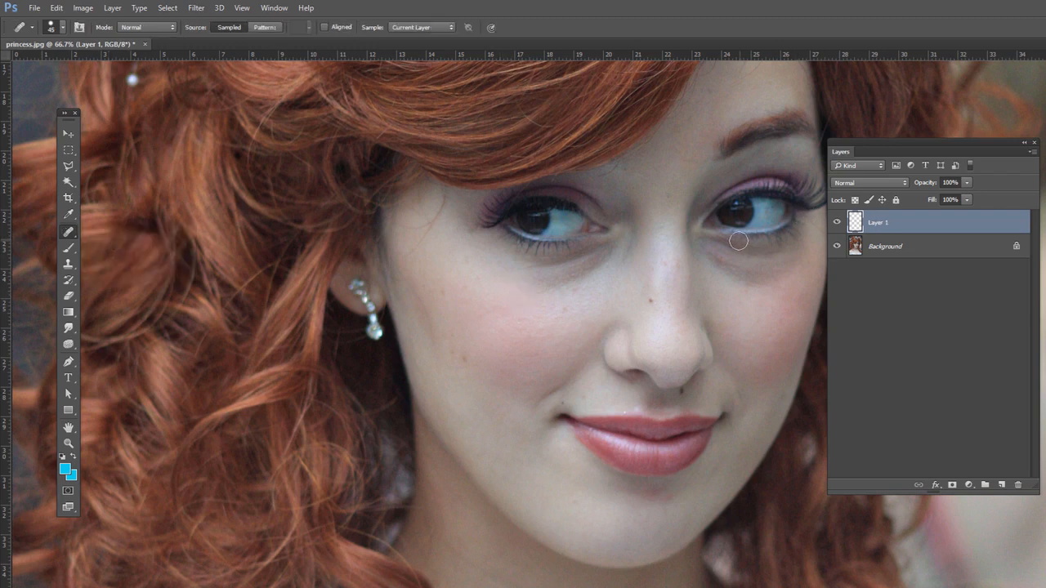
Try healing the cheek on the empty layer with Current Layer sampling, and compare with the Background selected before returning to Layer 1
left_click(553, 297, "alt")
mouse_move(454, 290)
left_mouse_down()
mouse_move(420, 273)
mouse_move(419, 260)
mouse_move(382, 294)
mouse_move(433, 277)
mouse_move(453, 306)
mouse_move(410, 252)
mouse_move(365, 241)
mouse_move(428, 282)
left_mouse_up()
left_click(495, 305, "alt")
mouse_move(386, 226)
left_mouse_down()
mouse_move(403, 254)
mouse_move(366, 247)
left_mouse_up()
left_click(869, 248)
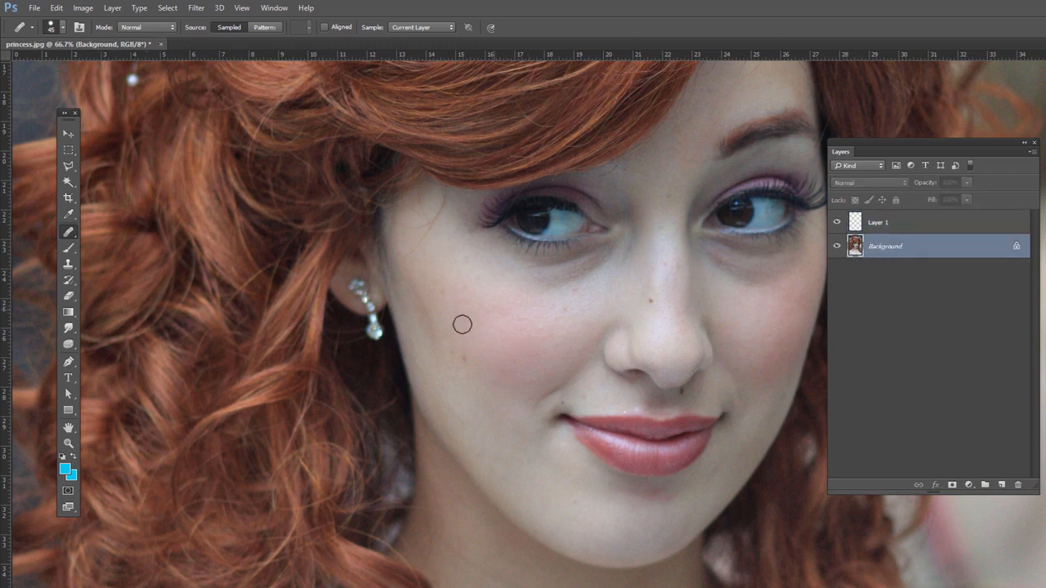
left_click(889, 230)
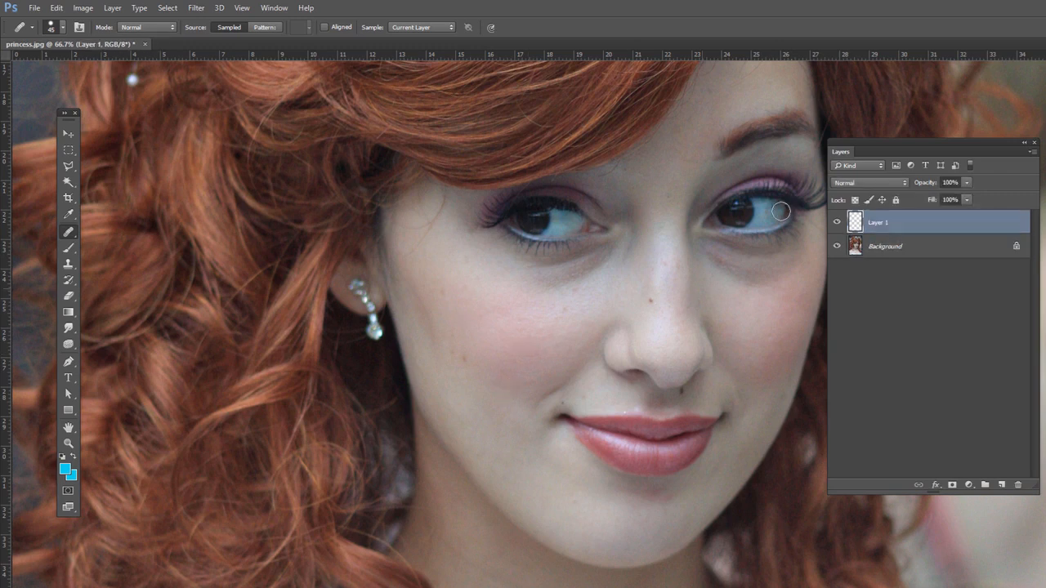
Set the Healing Brush to sample All Layers and heal the dark spot on the nose onto Layer 1
left_click(419, 28)
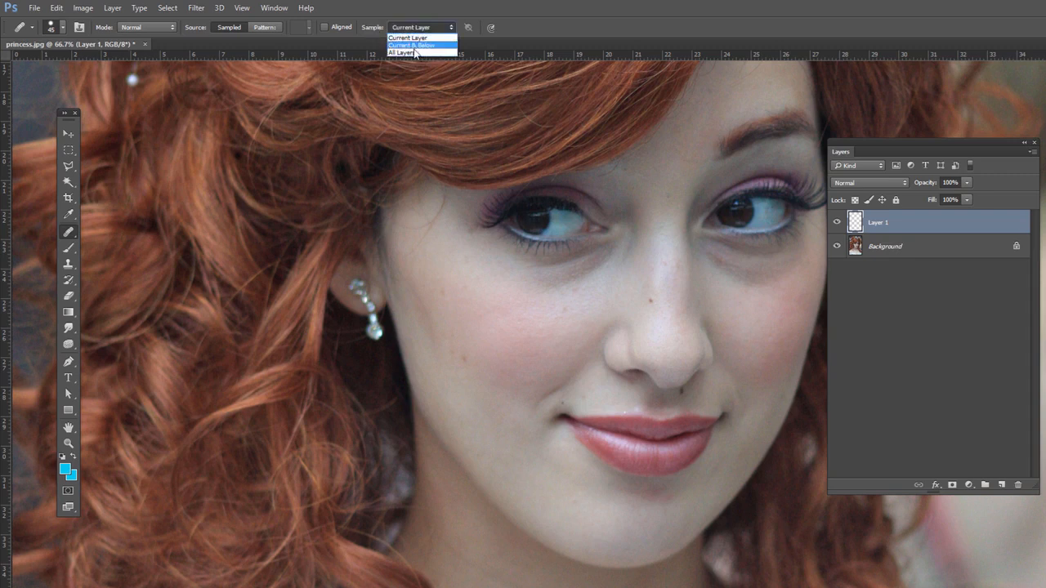
left_click(411, 53)
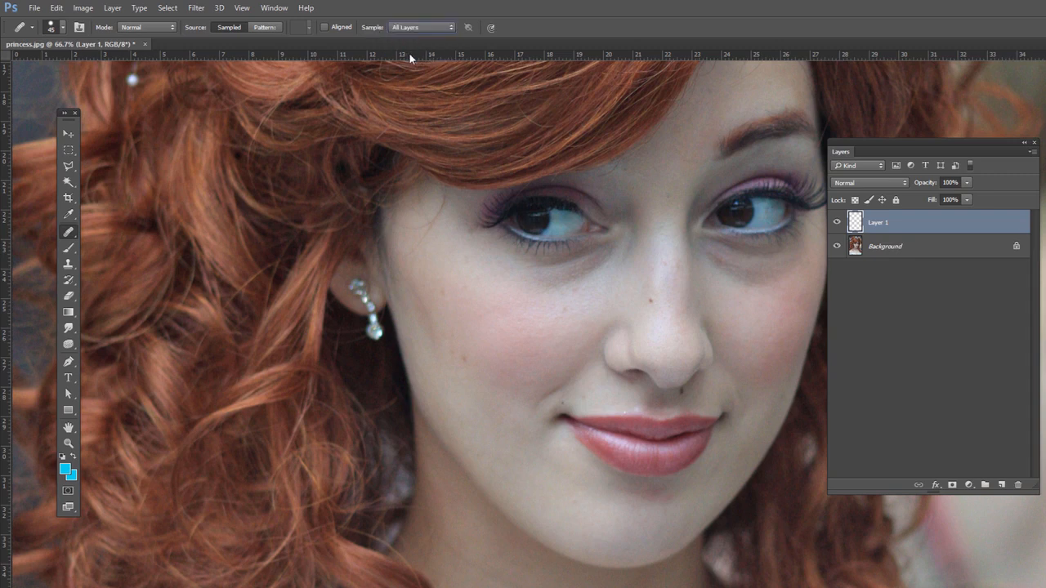
left_click(418, 28)
left_click(424, 54)
left_click(646, 326, "alt")
left_click(645, 299)
left_click_drag(701, 391, 713, 404)
Hide and show the Background layer to inspect the healed pixels on Layer 1
left_click(836, 246)
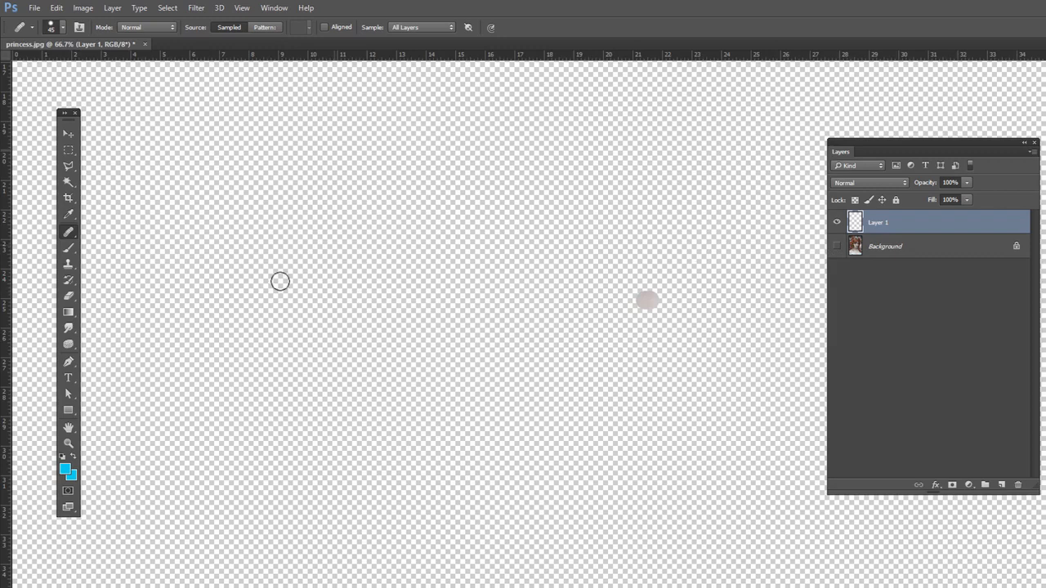
left_click(836, 246)
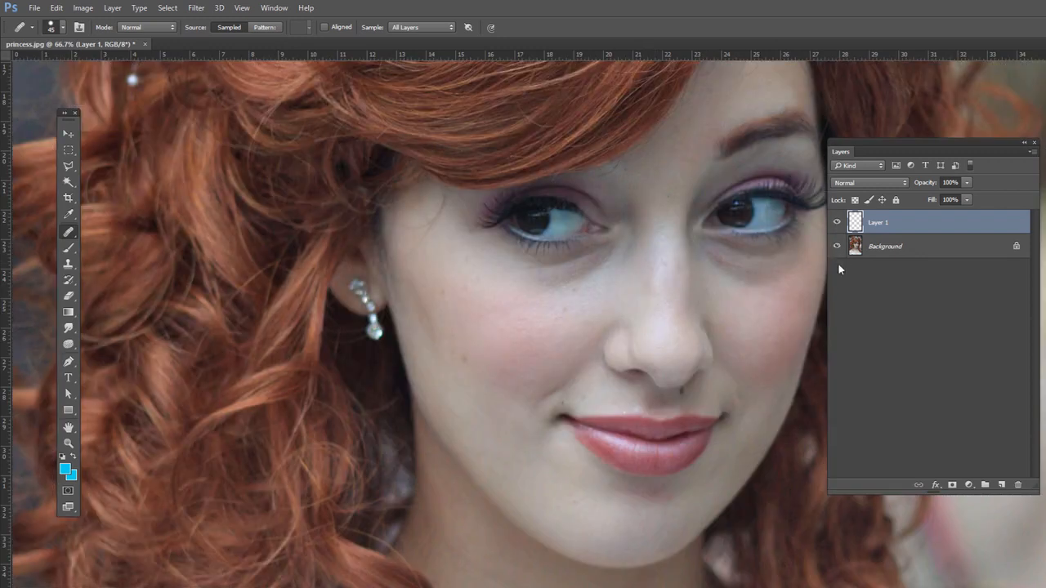
left_click(968, 183)
Switch to the Spot Healing Brush Tool with Layer 1 still selected
right_click(69, 234)
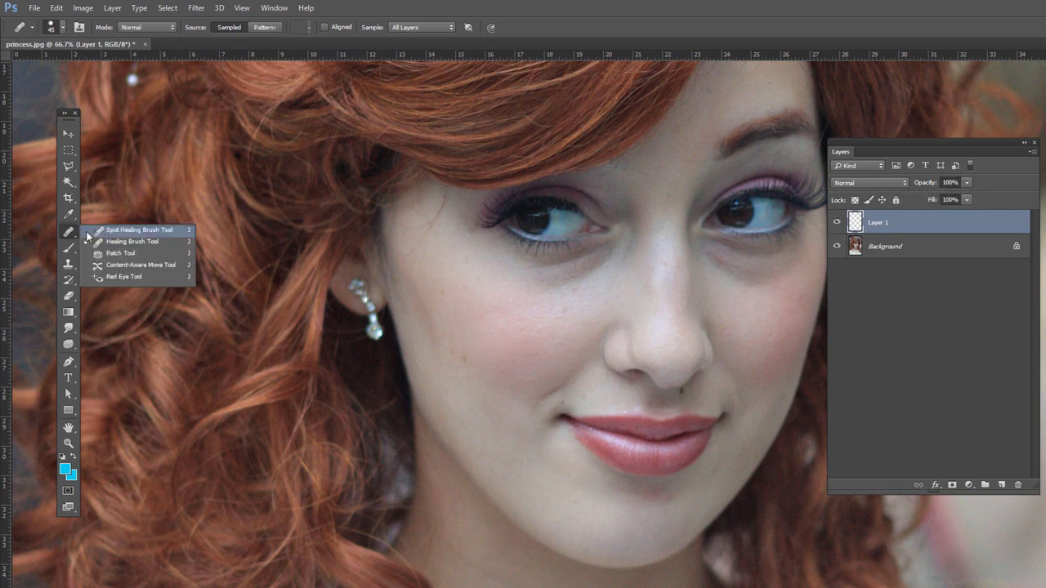
left_click(70, 236)
right_click(70, 236)
left_click(135, 229)
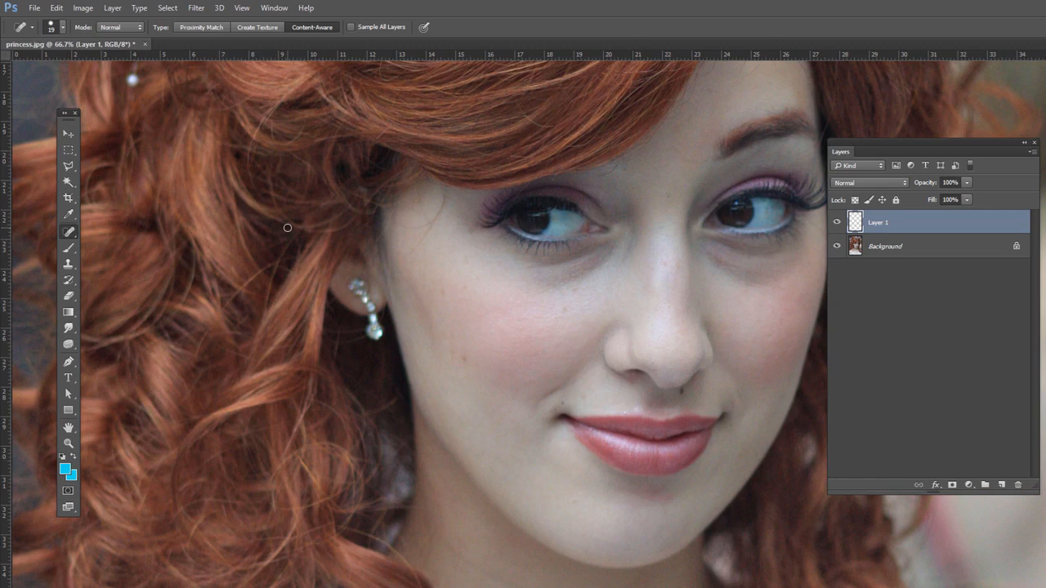